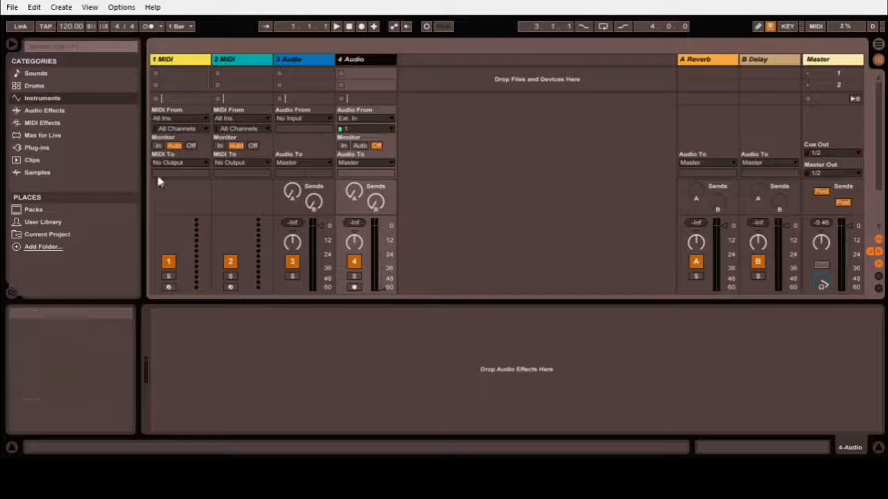
Create a new track with an empty Sampler from the browser's Instruments list.
{"action": "left_click_drag", "start_coordinate": [140, 174], "coordinate": [292, 179]}
{"action": "left_click", "coordinate": [165, 135]}
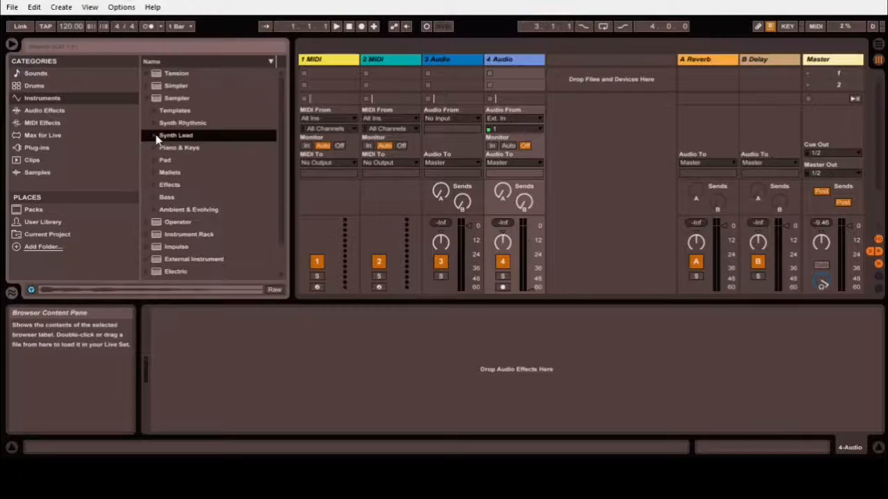
{"action": "double_click", "coordinate": [176, 99]}
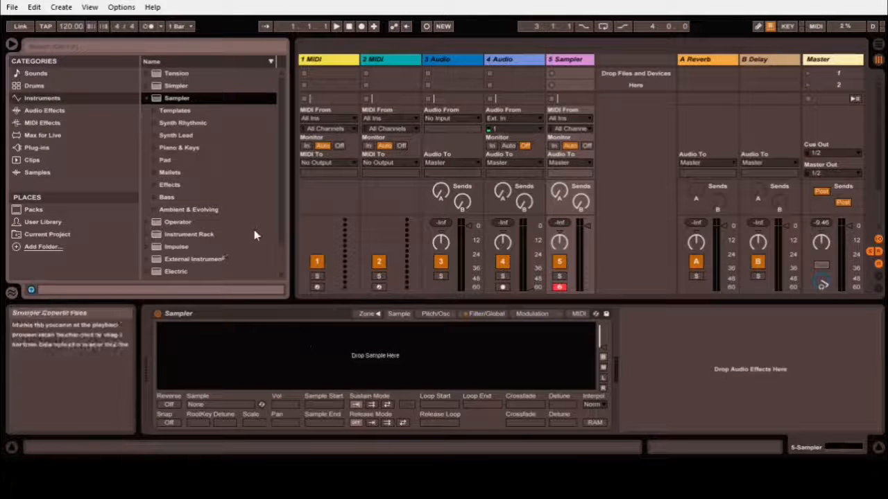
{"action": "left_click_drag", "start_coordinate": [289, 206], "coordinate": [148, 239]}
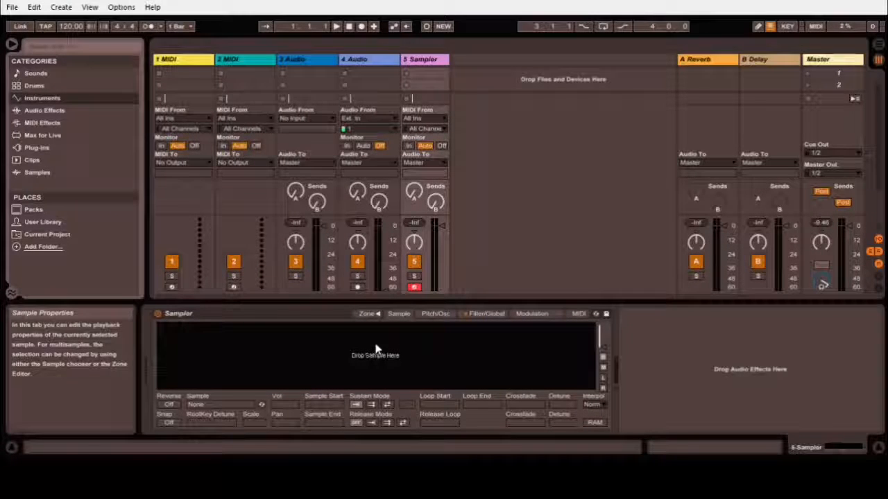
Show the Sampler's key Zone editor and tidy the browser's preset folders.
{"action": "left_click", "coordinate": [365, 314]}
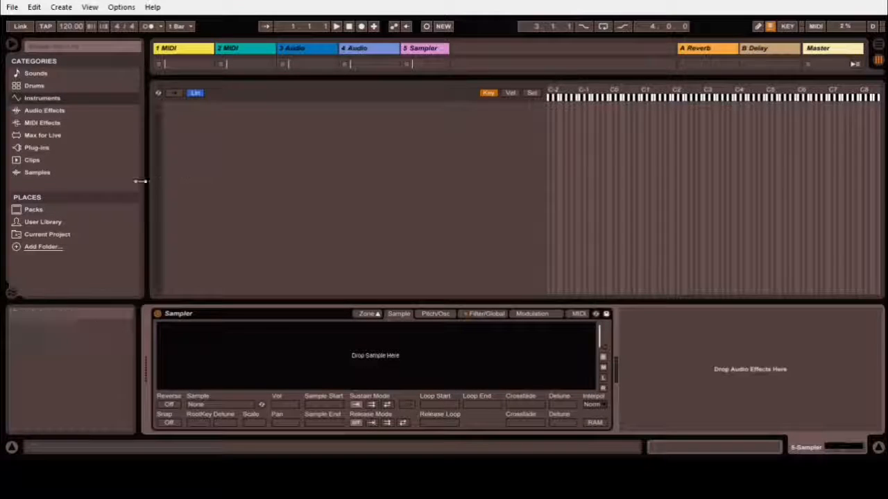
{"action": "left_click_drag", "start_coordinate": [146, 184], "coordinate": [287, 192]}
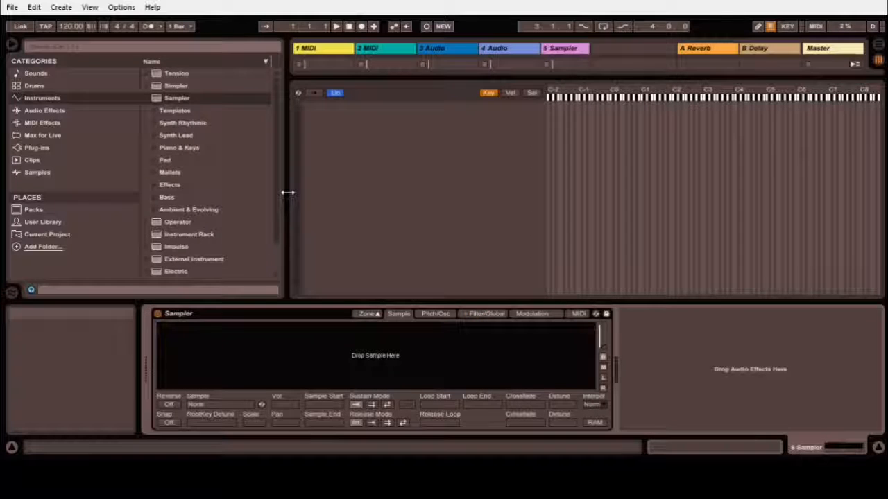
{"action": "left_click", "coordinate": [145, 99]}
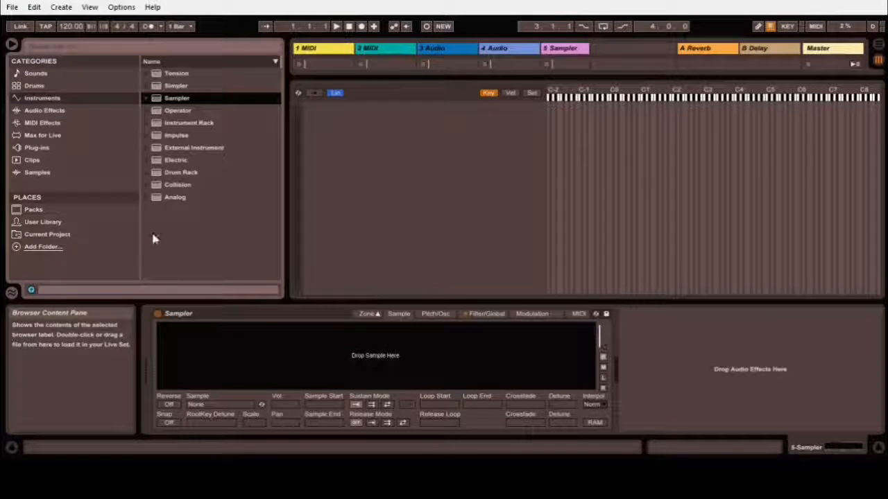
From the User Library, drop Snare Light 1, Snare Med 1 and Snare Hard 1-1 into the Sampler as layers.
{"action": "left_click", "coordinate": [36, 222]}
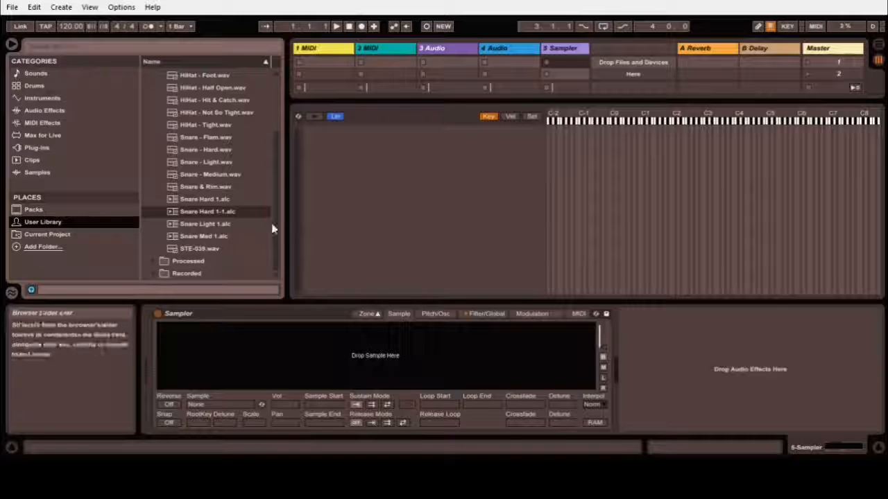
{"action": "left_click", "coordinate": [201, 224]}
{"action": "left_click_drag", "start_coordinate": [307, 248], "coordinate": [374, 163]}
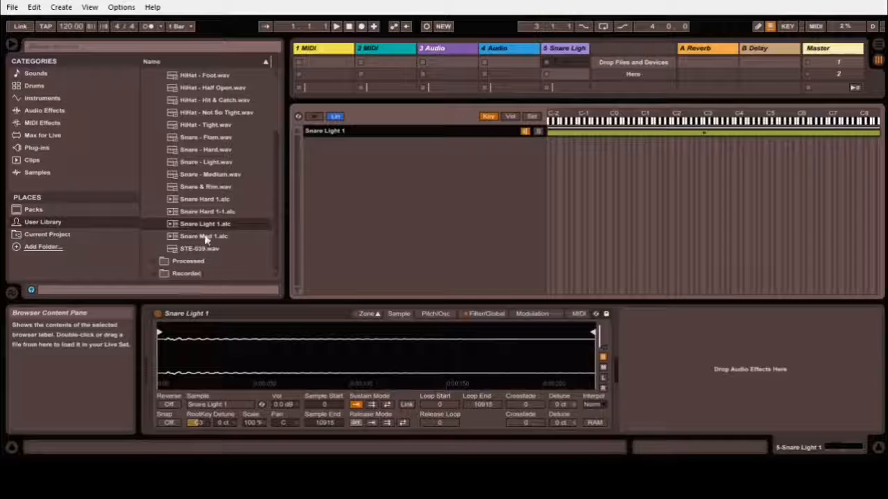
{"action": "left_click_drag", "start_coordinate": [205, 236], "coordinate": [358, 160]}
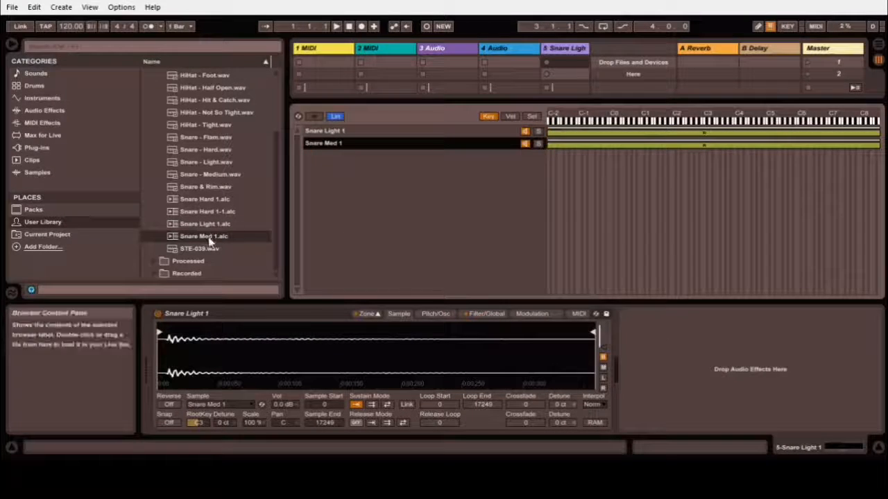
{"action": "left_click_drag", "start_coordinate": [208, 213], "coordinate": [366, 168]}
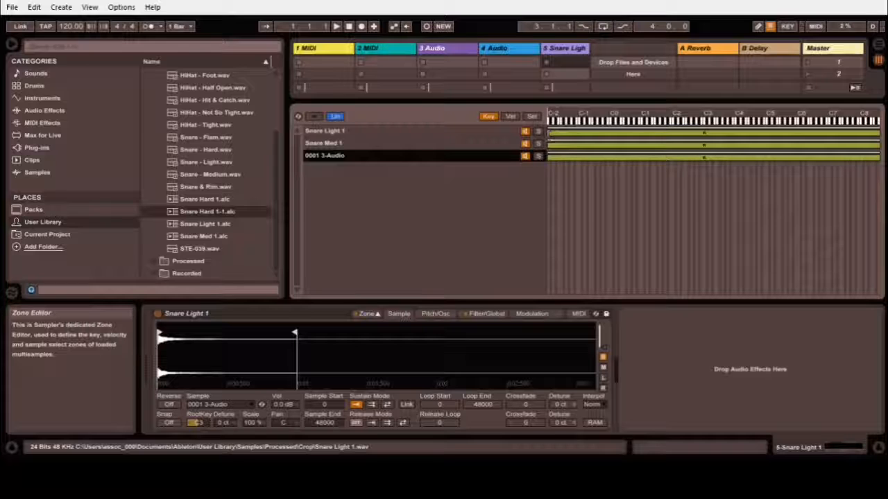
Select all three snare layers and drag their key zone edges inward to one key near C2.
{"action": "left_click", "coordinate": [504, 134]}
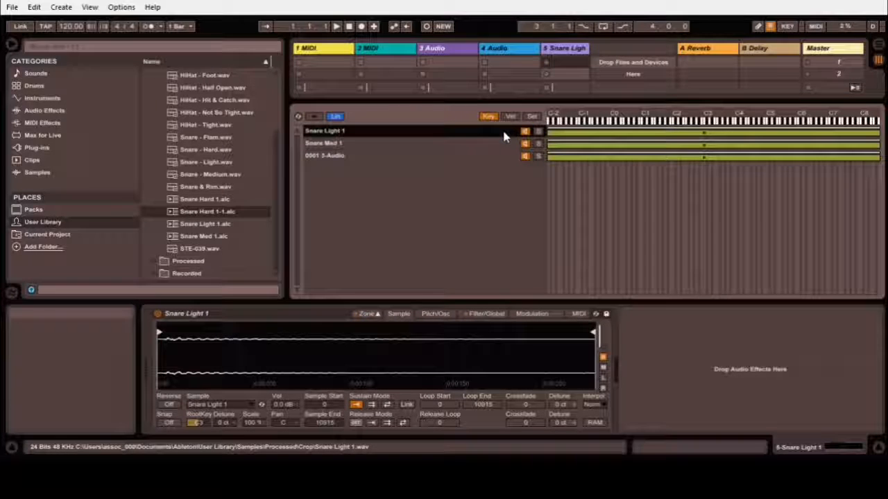
{"action": "left_click", "coordinate": [501, 154], "text": "shift"}
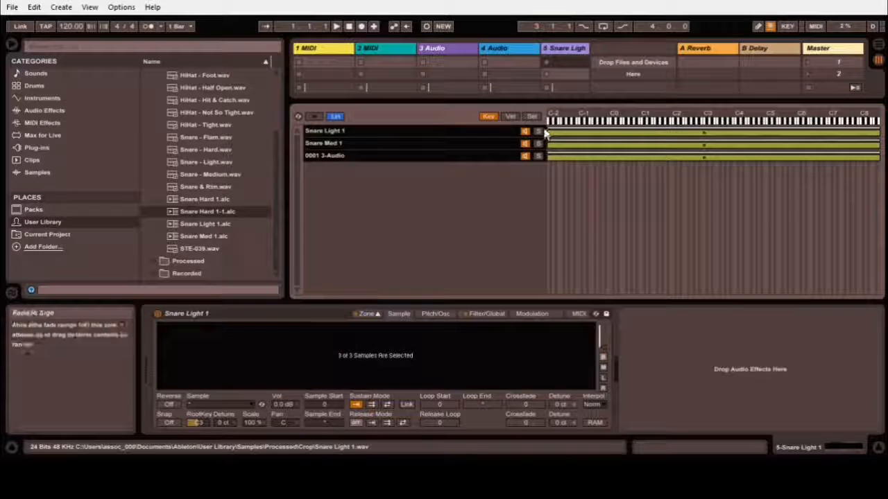
{"action": "mouse_move", "coordinate": [548, 128]}
{"action": "left_mouse_down"}
{"action": "mouse_move", "coordinate": [573, 128]}
{"action": "mouse_move", "coordinate": [543, 127]}
{"action": "left_mouse_up"}
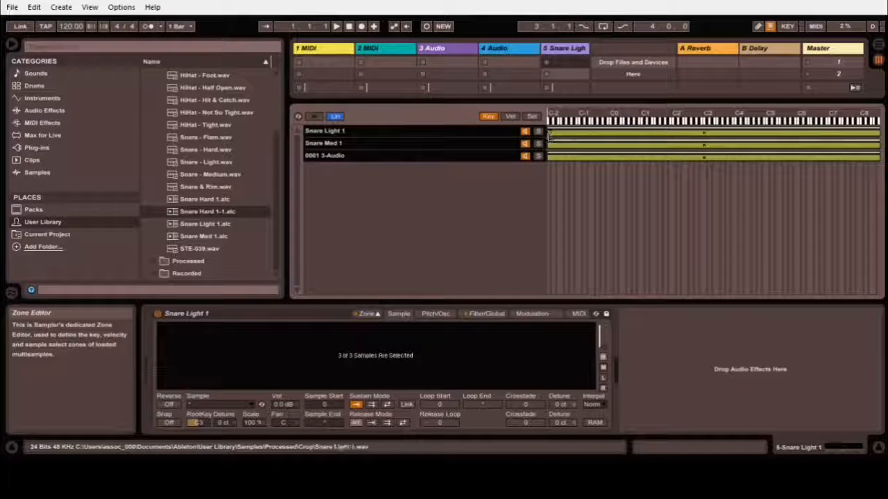
{"action": "left_click_drag", "start_coordinate": [547, 135], "coordinate": [681, 142]}
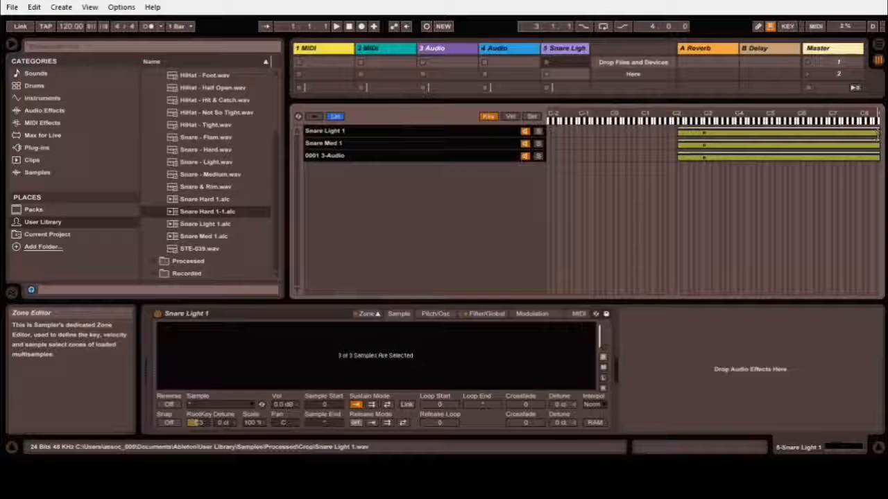
{"action": "left_click_drag", "start_coordinate": [877, 135], "coordinate": [680, 143]}
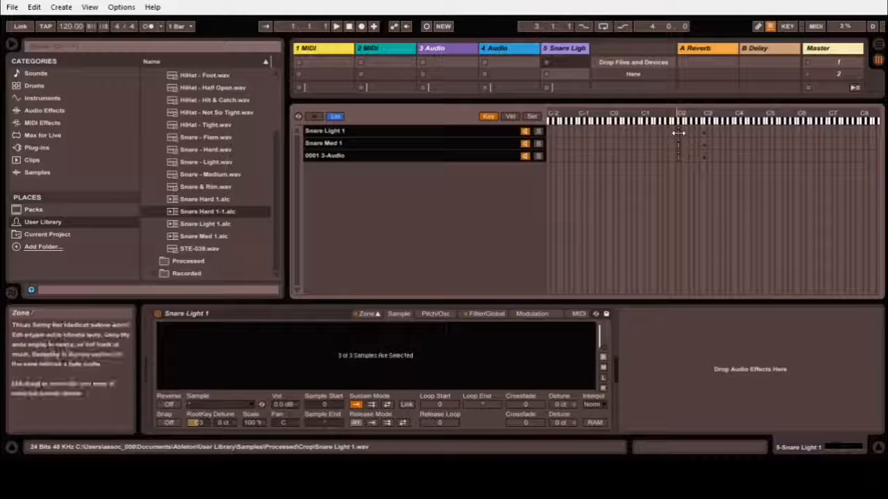
Audition C2 and D2 on the computer keyboard, then set the layers' root key to D2.
{"action": "key", "text": "a"}
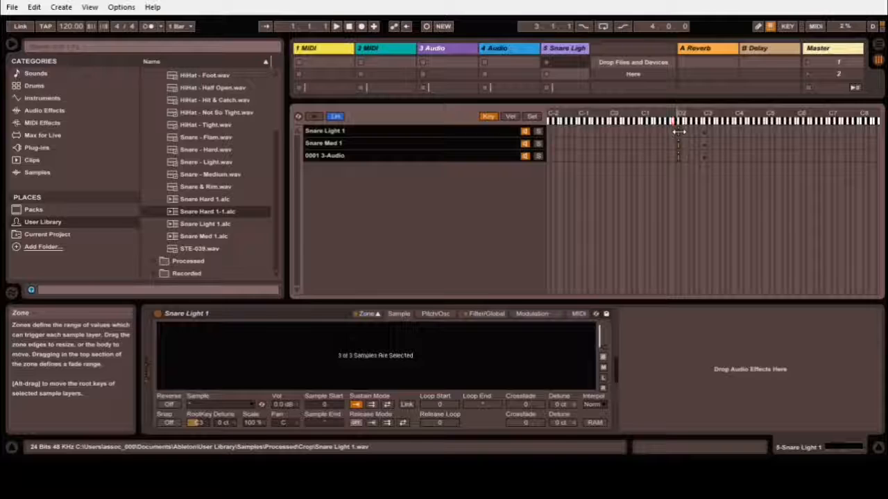
{"action": "key", "text": "s"}
{"action": "key", "text": "s"}
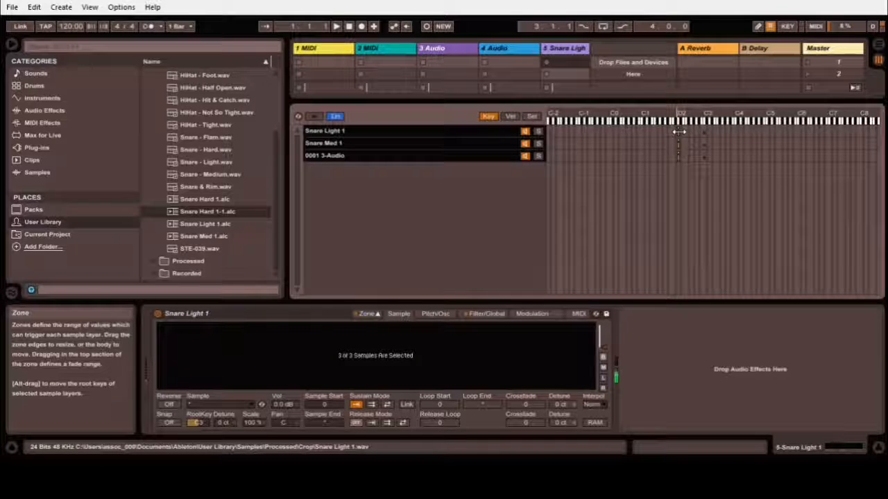
{"action": "key", "text": "s"}
{"action": "key", "text": "s"}
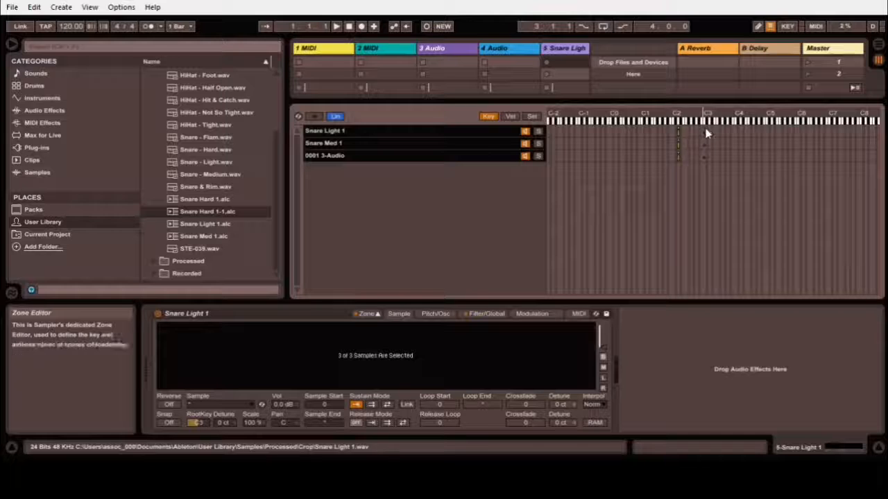
{"action": "left_click", "coordinate": [201, 423]}
{"action": "left_click_drag", "start_coordinate": [200, 423], "coordinate": [200, 440]}
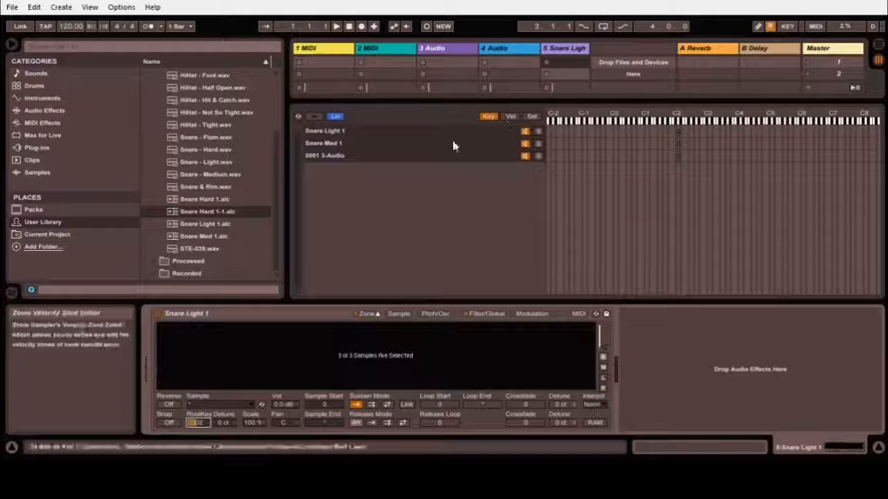
Select the Snare Hard 2 layer and switch the Zone editor to velocity zones.
{"action": "left_click", "coordinate": [347, 156]}
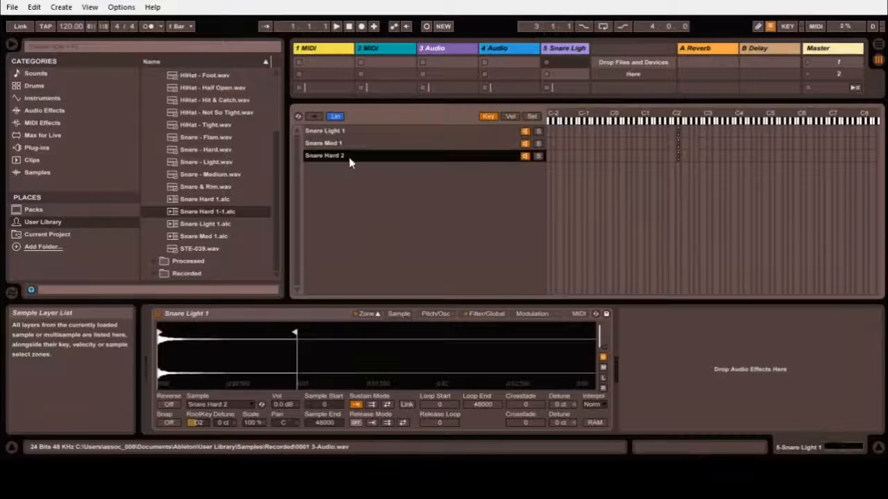
{"action": "left_click", "coordinate": [508, 116]}
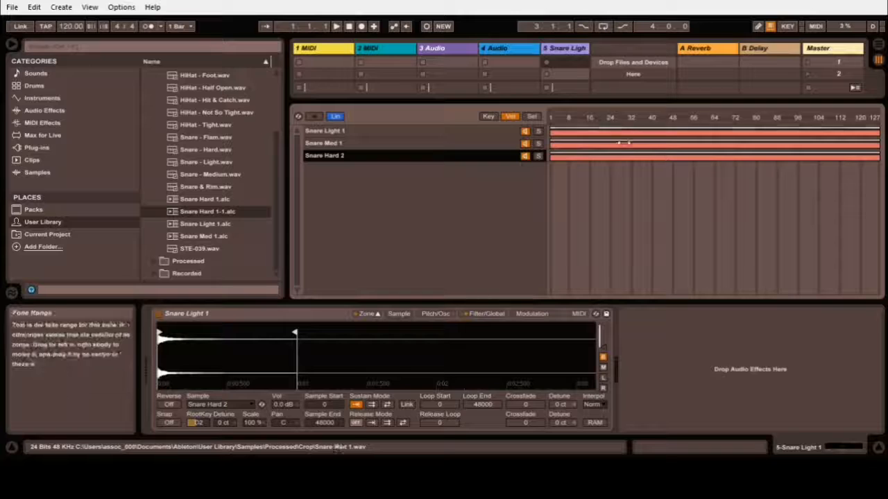
Select all three layers and apply Distribute Ranges Equally to their velocity zones.
{"action": "left_click", "coordinate": [406, 131]}
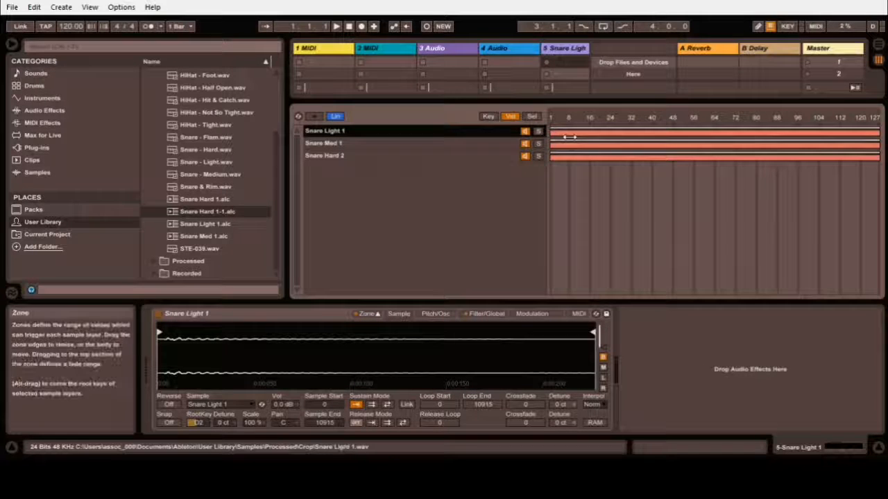
{"action": "left_click", "coordinate": [484, 156], "text": "shift"}
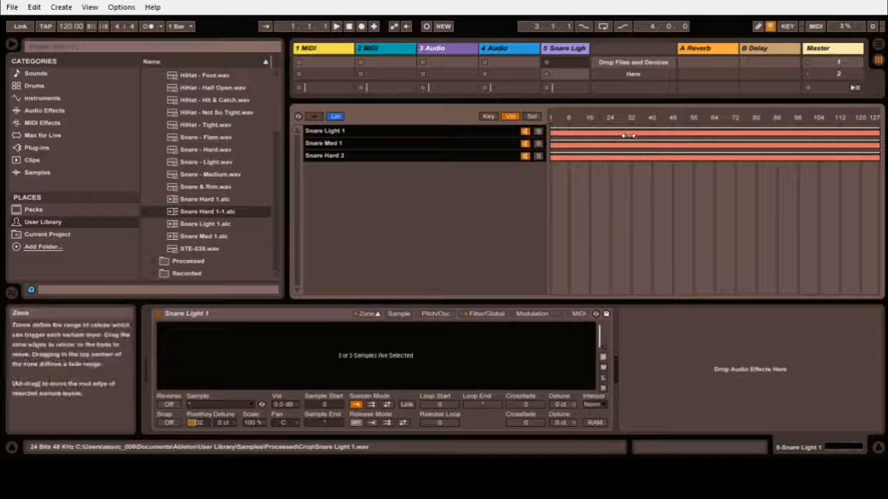
{"action": "right_click", "coordinate": [653, 161]}
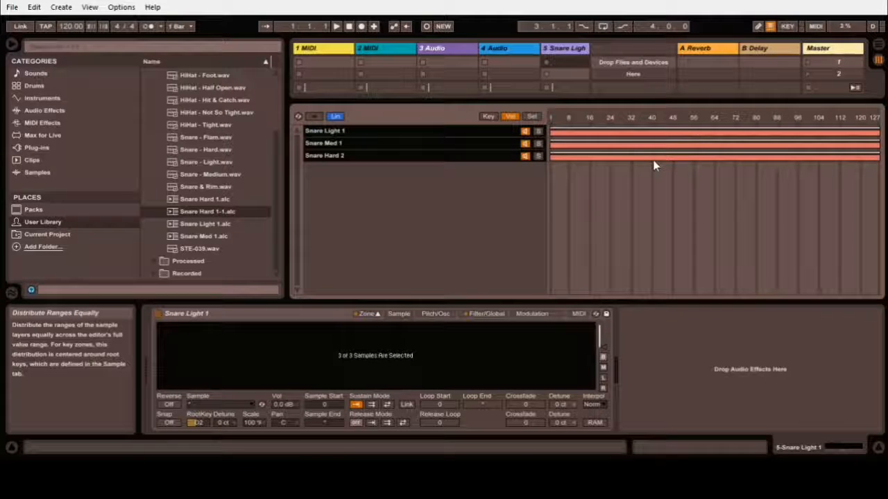
{"action": "left_click", "coordinate": [653, 165]}
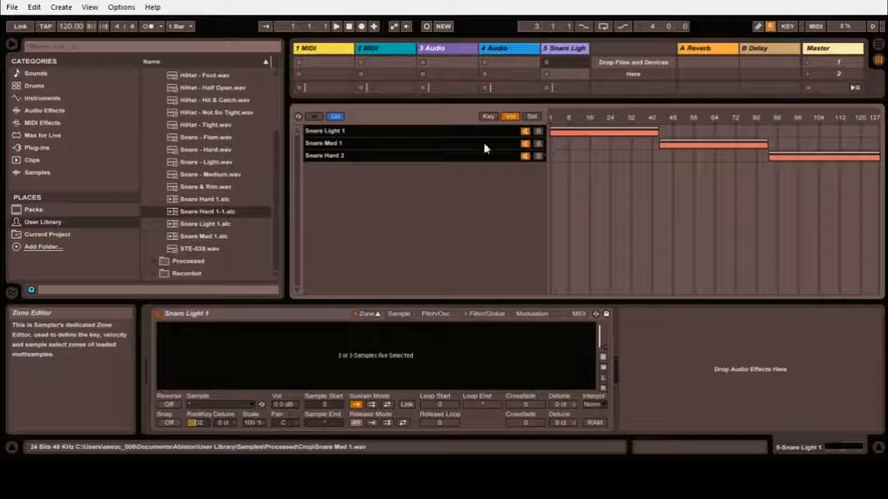